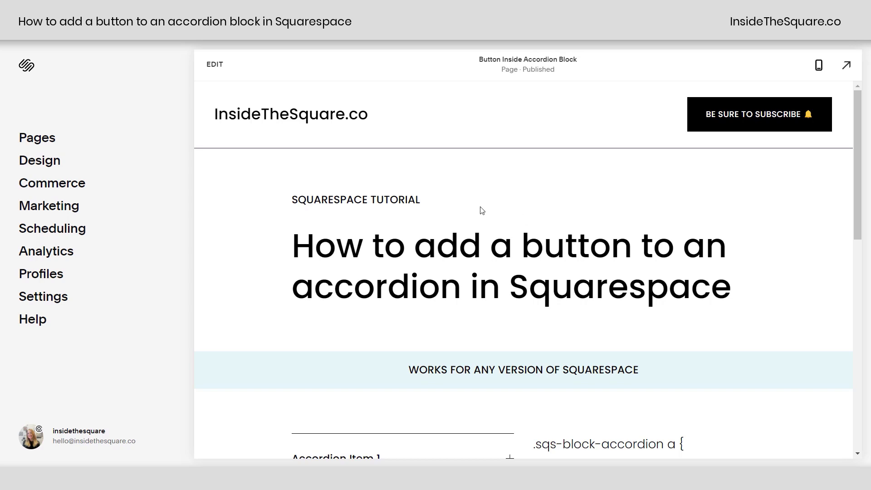
- Enter page edit mode and open Accordion Item 1 of the accordion block
{"action": "scroll", "coordinate": [481, 211], "scroll_direction": "down", "scroll_amount": 3}
{"action": "left_click_drag", "start_coordinate": [405, 257], "coordinate": [691, 273]}
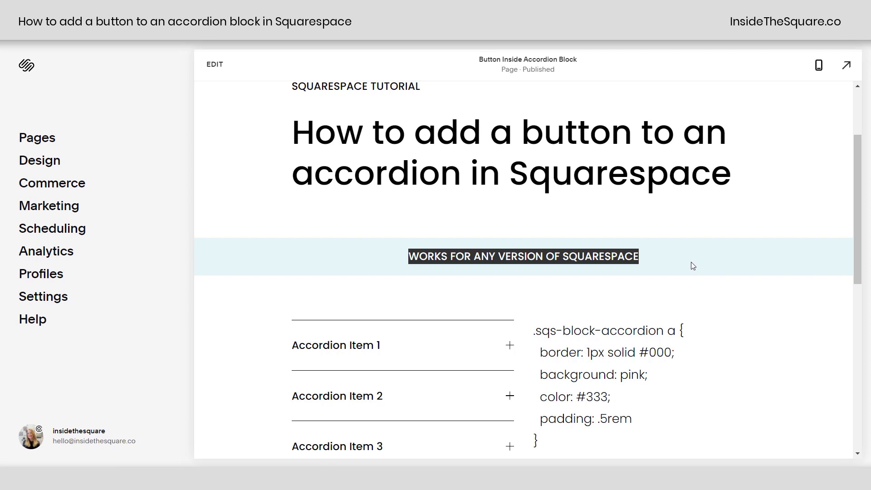
{"action": "left_click", "coordinate": [691, 266]}
{"action": "scroll", "coordinate": [690, 265], "scroll_direction": "down", "scroll_amount": 2}
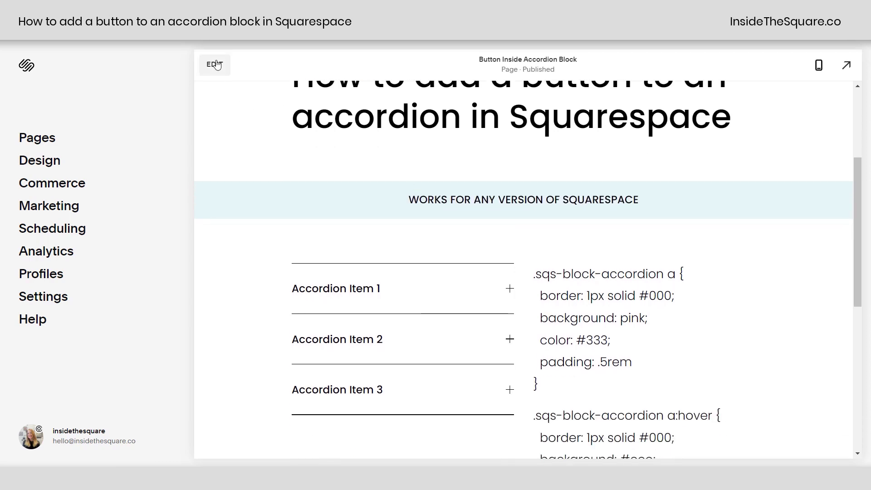
{"action": "left_click", "coordinate": [518, 220]}
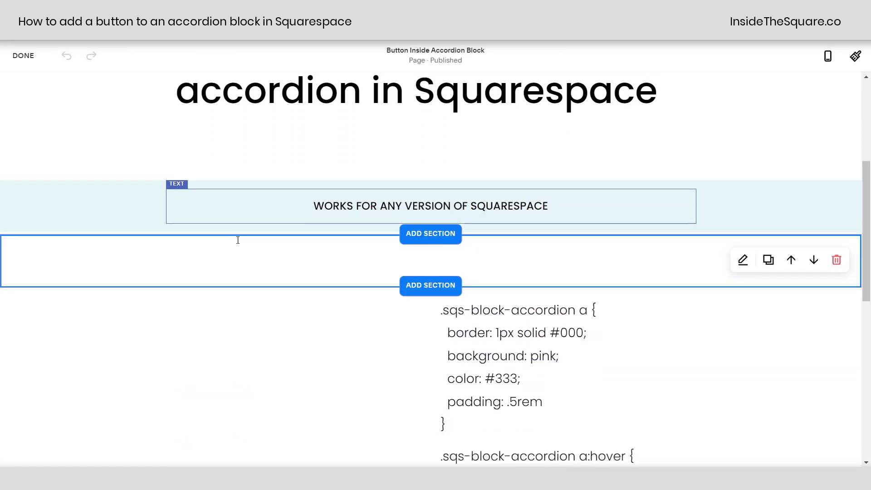
{"action": "left_click", "coordinate": [278, 323]}
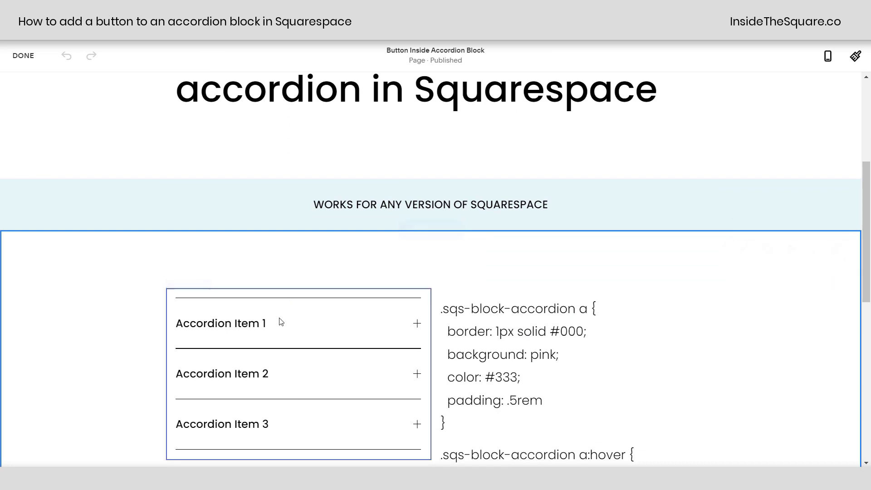
{"action": "left_click", "coordinate": [540, 256]}
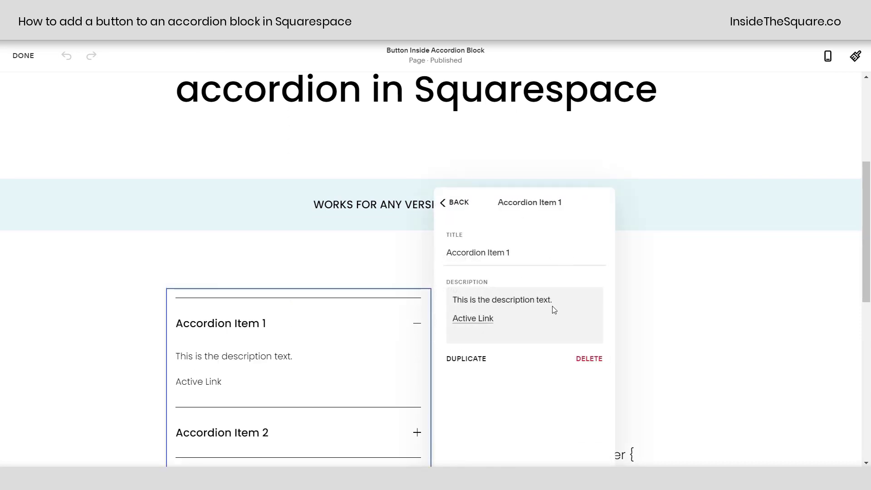
- Replace the description link text with 'Type link text' and link it to google.com
{"action": "left_click_drag", "start_coordinate": [524, 318], "coordinate": [452, 322]}
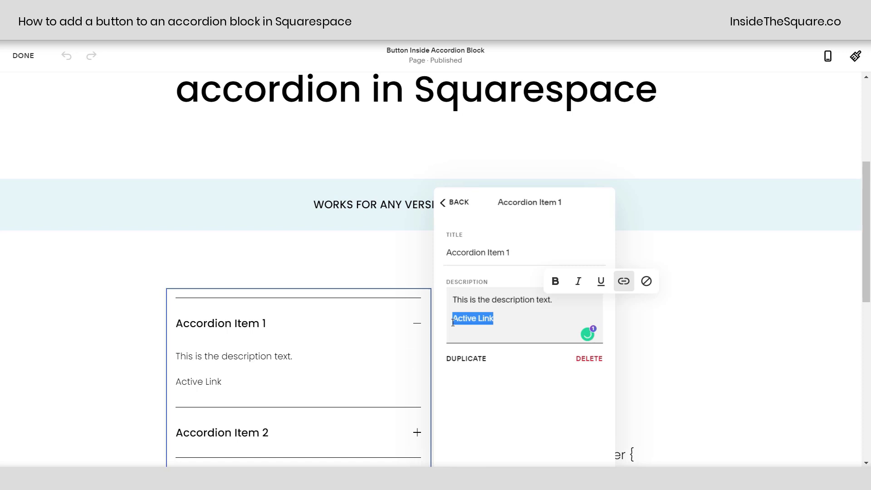
{"action": "type", "text": "Type lin"}
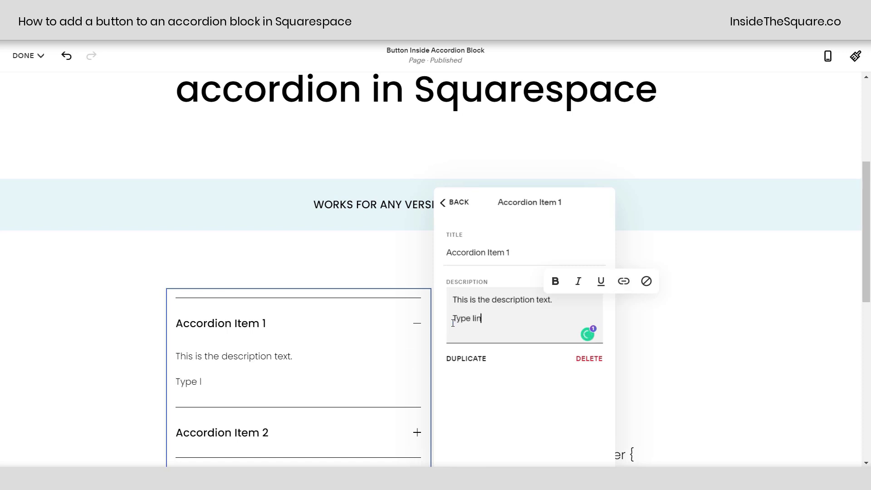
{"action": "type", "text": "k text"}
{"action": "key", "text": "ctrl+shift+Left"}
{"action": "key", "text": "ctrl+shift+Left"}
{"action": "key", "text": "ctrl+shift+Left"}
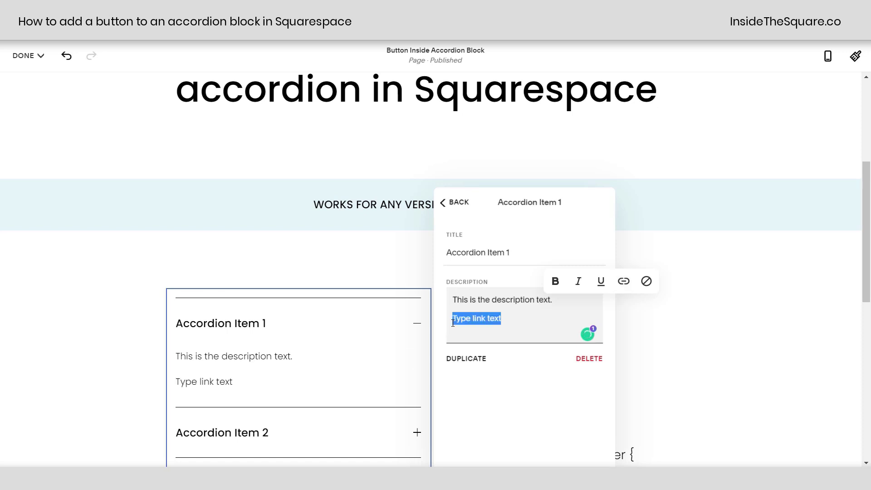
{"action": "left_click", "coordinate": [627, 283]}
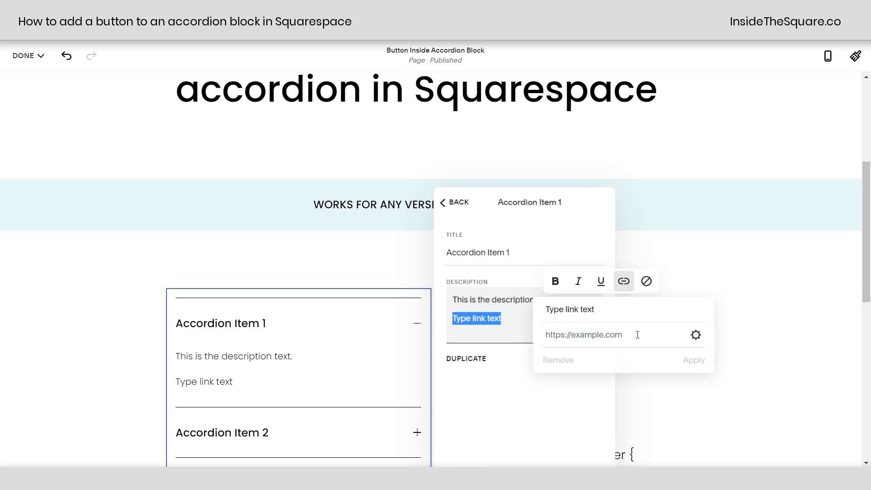
{"action": "left_click", "coordinate": [599, 336]}
{"action": "type", "text": "google.com"}
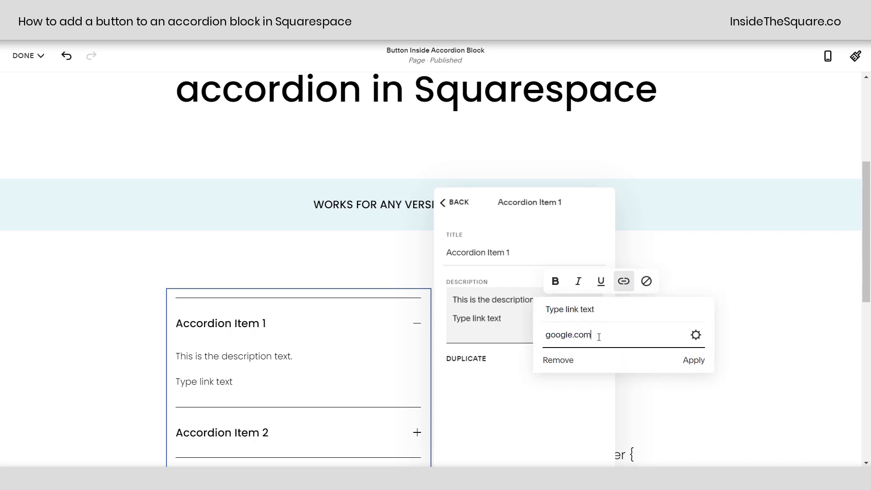
{"action": "left_click", "coordinate": [691, 362]}
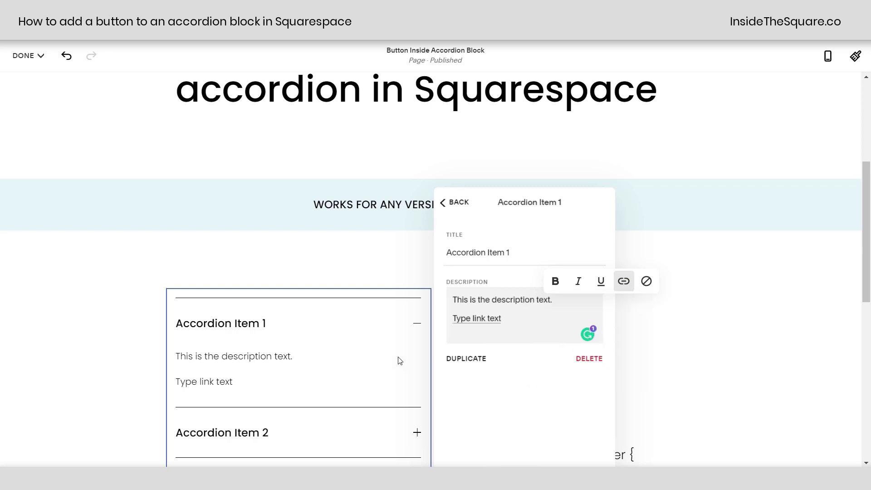
{"action": "triple_click", "coordinate": [514, 315]}
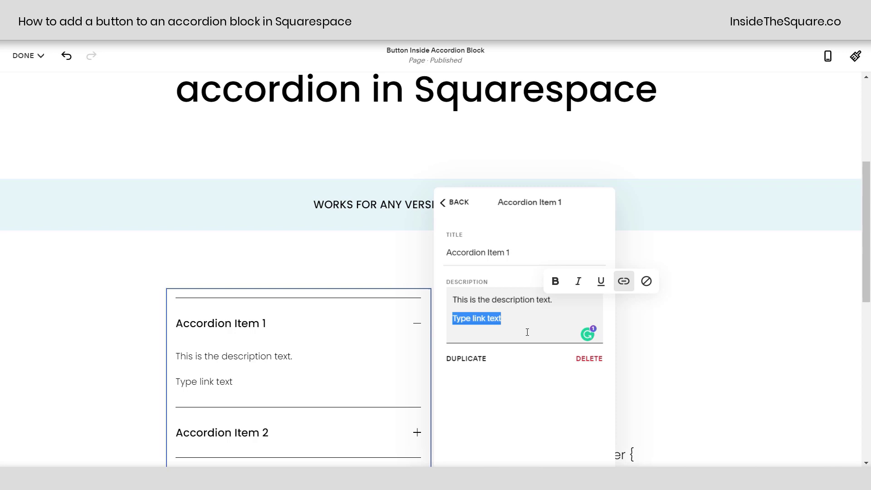
{"action": "left_click", "coordinate": [527, 332]}
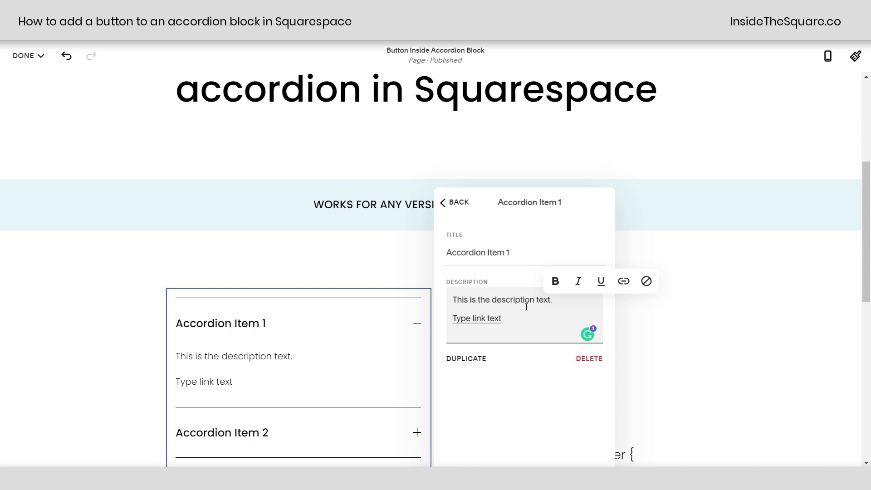
- Copy the CSS code from the text block and save the page edits
{"action": "left_click", "coordinate": [708, 358]}
{"action": "scroll", "coordinate": [706, 358], "scroll_direction": "down", "scroll_amount": 3}
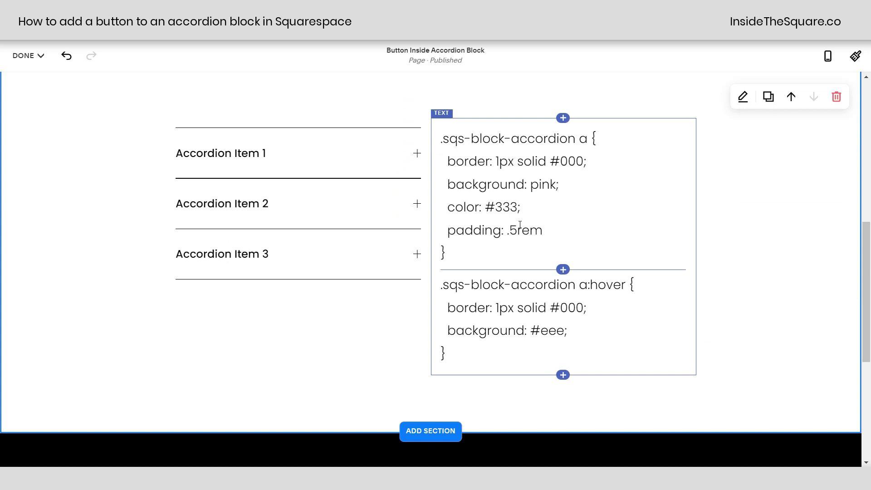
{"action": "left_click", "coordinate": [519, 225]}
{"action": "key", "text": "ctrl+a"}
{"action": "key", "text": "ctrl+c"}
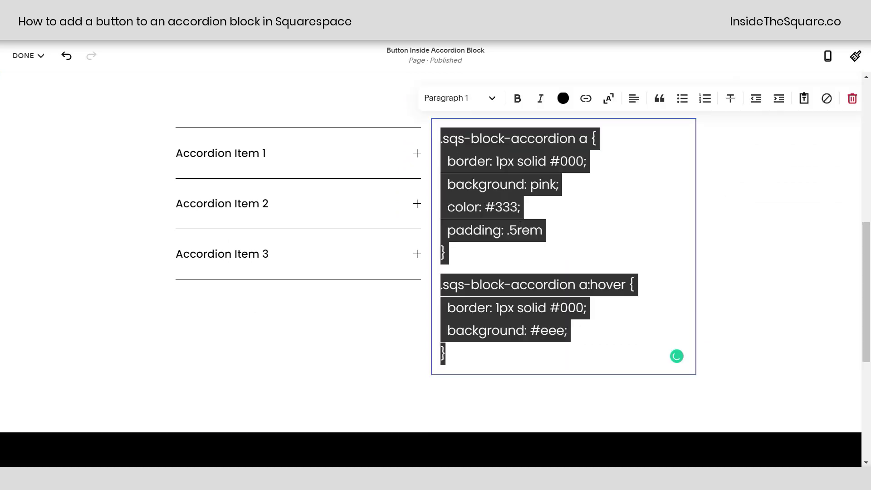
{"action": "left_click", "coordinate": [754, 196]}
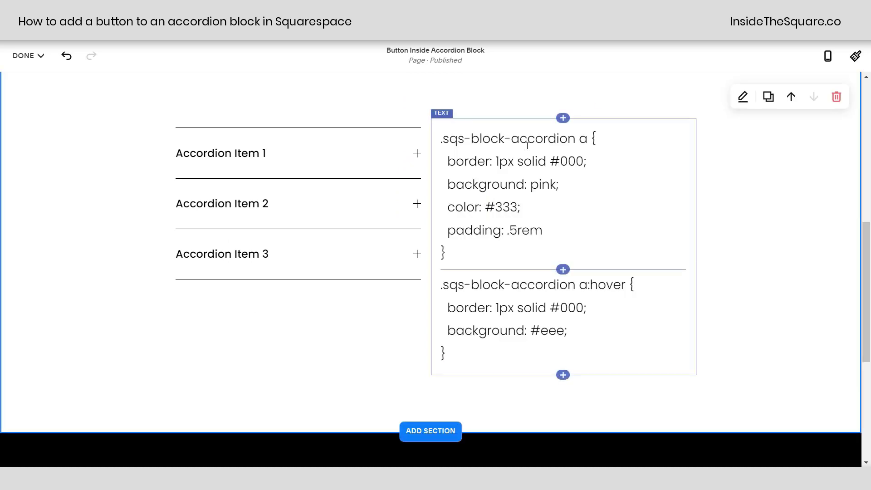
{"action": "left_click", "coordinate": [25, 56]}
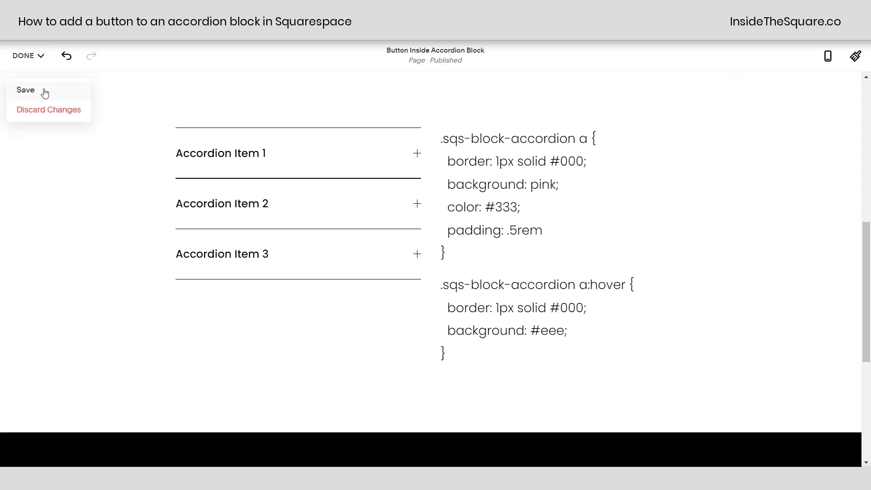
{"action": "left_click", "coordinate": [43, 91]}
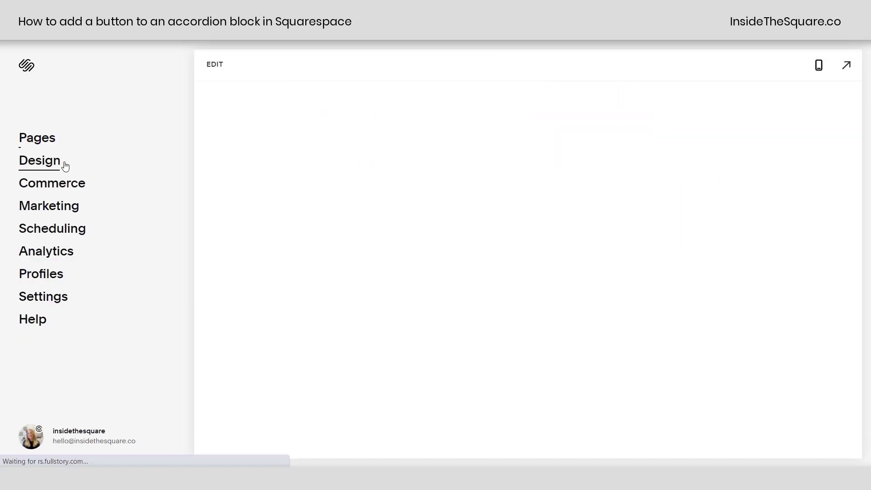
- Open Design > Custom CSS and expand Accordion Item 1 in the preview
{"action": "left_click", "coordinate": [60, 167]}
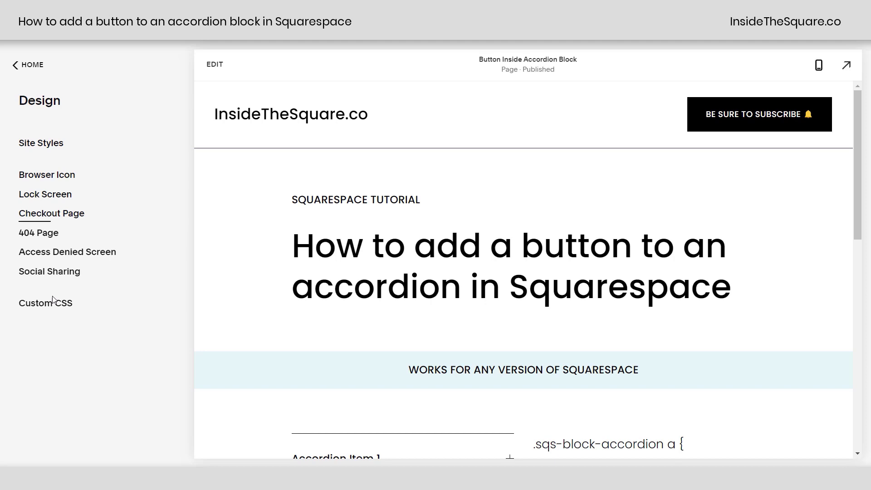
{"action": "left_click", "coordinate": [53, 302]}
{"action": "scroll", "coordinate": [477, 210], "scroll_direction": "down", "scroll_amount": 6}
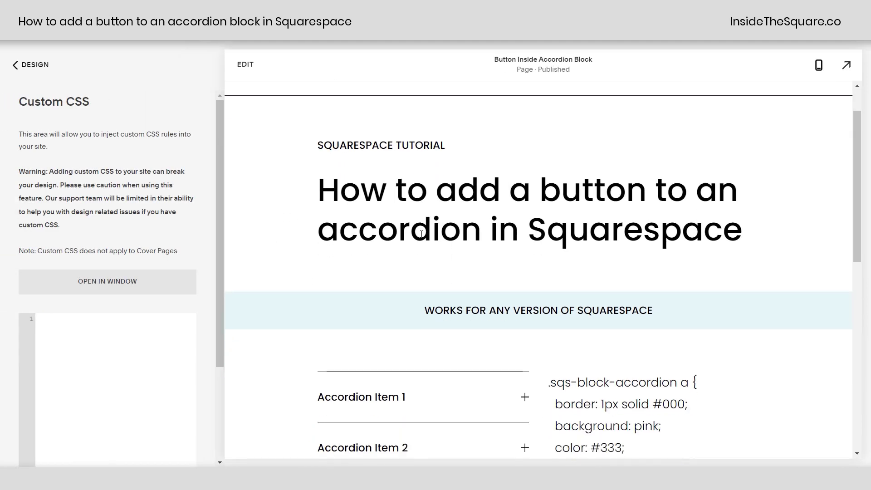
{"action": "left_click", "coordinate": [389, 161]}
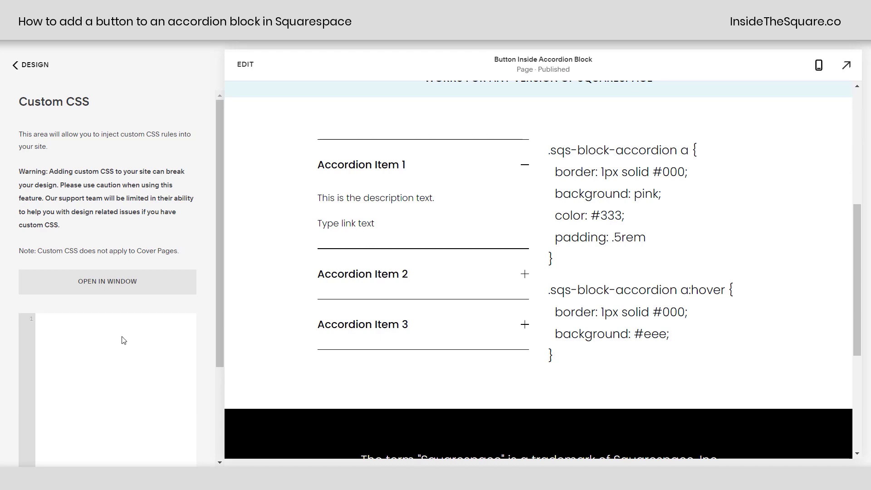
- Paste the accordion link rules (1px border, pink background, .5rem padding, #eee hover) into Custom CSS
{"action": "key", "text": "ctrl+v"}
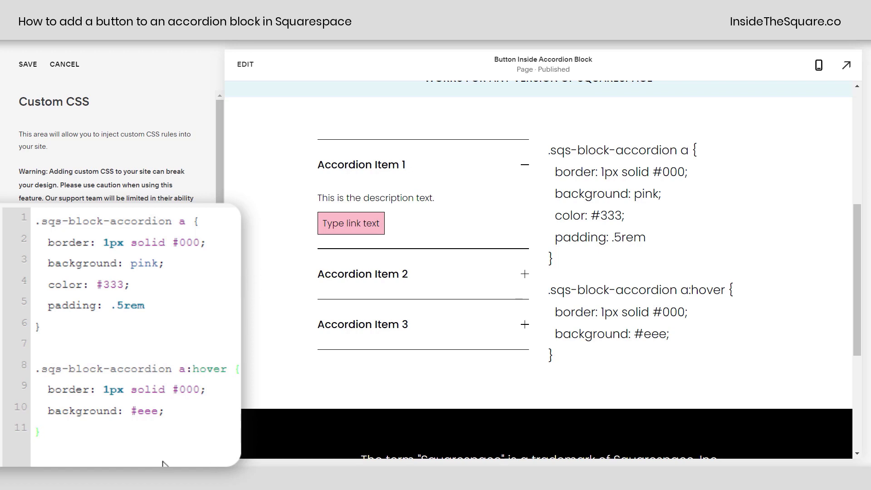
{"action": "left_click_drag", "start_coordinate": [68, 426], "coordinate": [9, 368]}
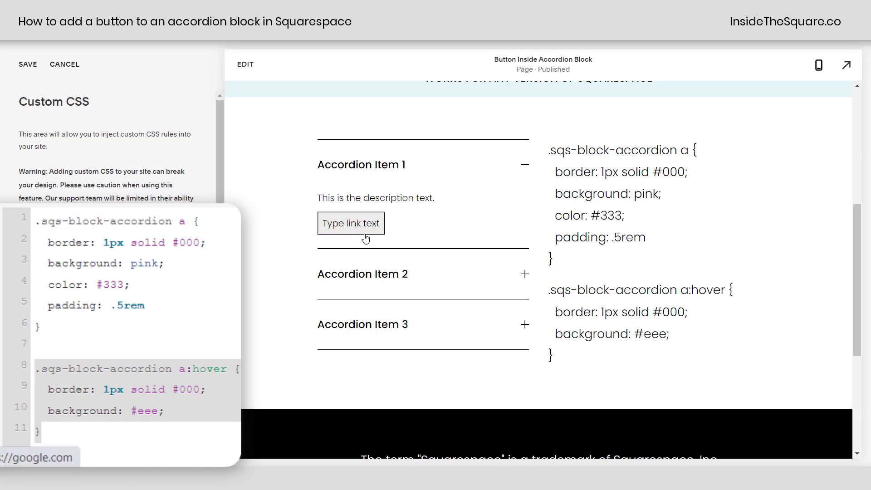
{"action": "left_click", "coordinate": [175, 300]}
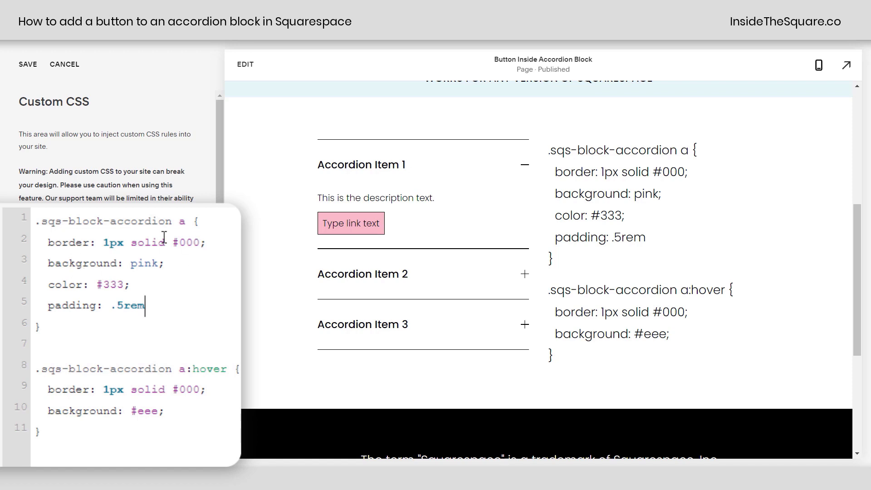
- Change the link border to 2px solid purple
{"action": "left_click_drag", "start_coordinate": [229, 242], "coordinate": [16, 244]}
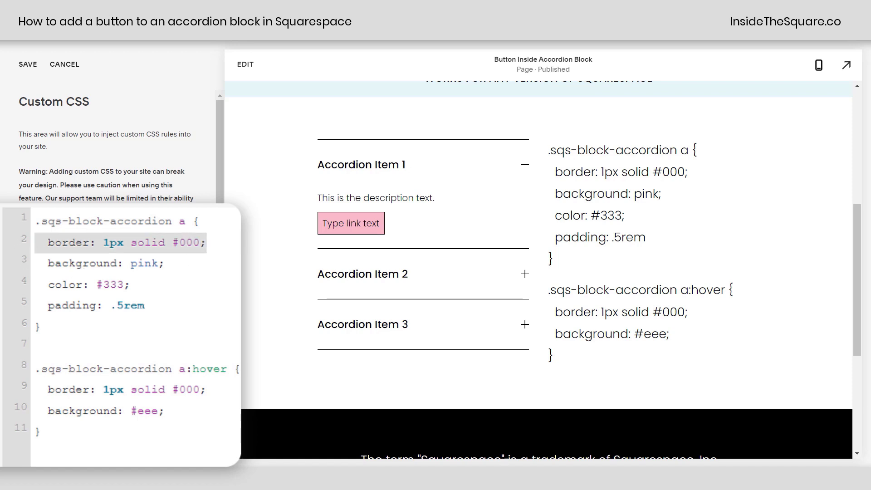
{"action": "left_click", "coordinate": [132, 243]}
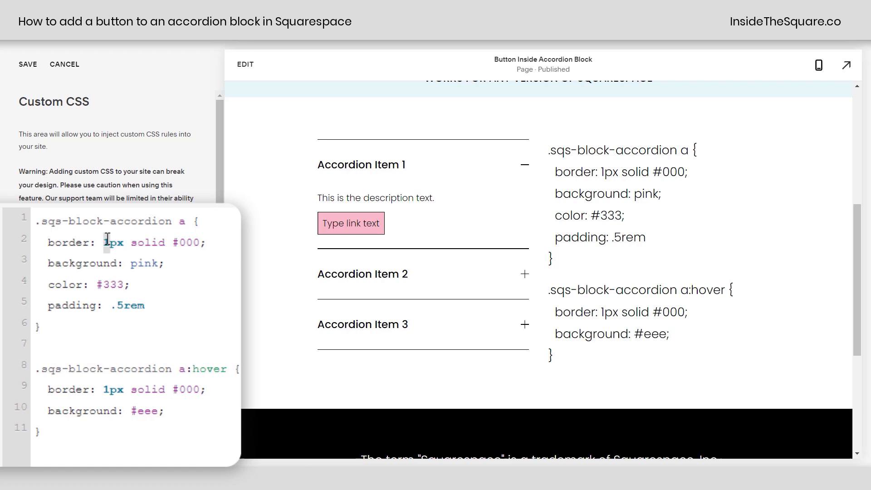
{"action": "type", "text": "2"}
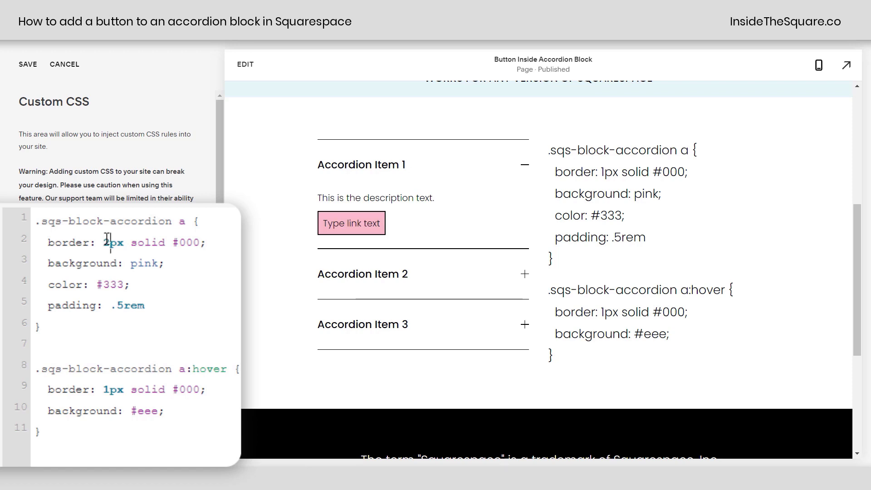
{"action": "key", "text": "BackSpace"}
{"action": "type", "text": "5"}
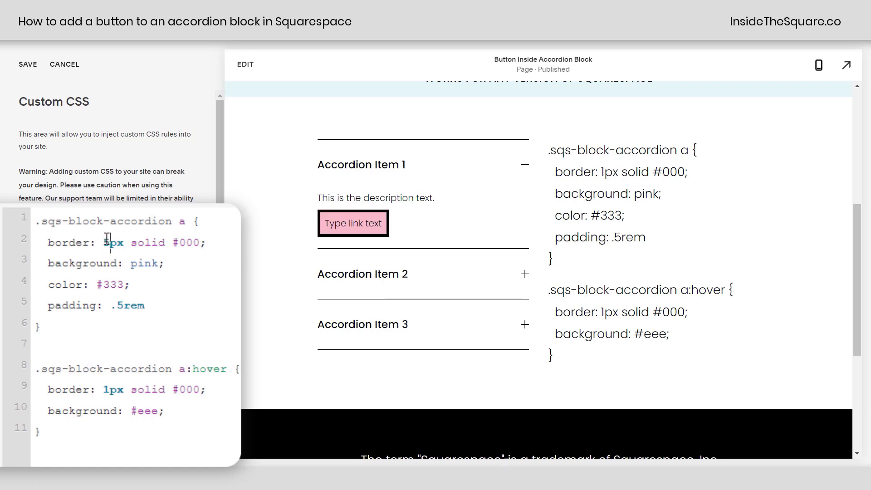
{"action": "key", "text": "BackSpace"}
{"action": "type", "text": "2"}
{"action": "left_click_drag", "start_coordinate": [201, 243], "coordinate": [174, 243]}
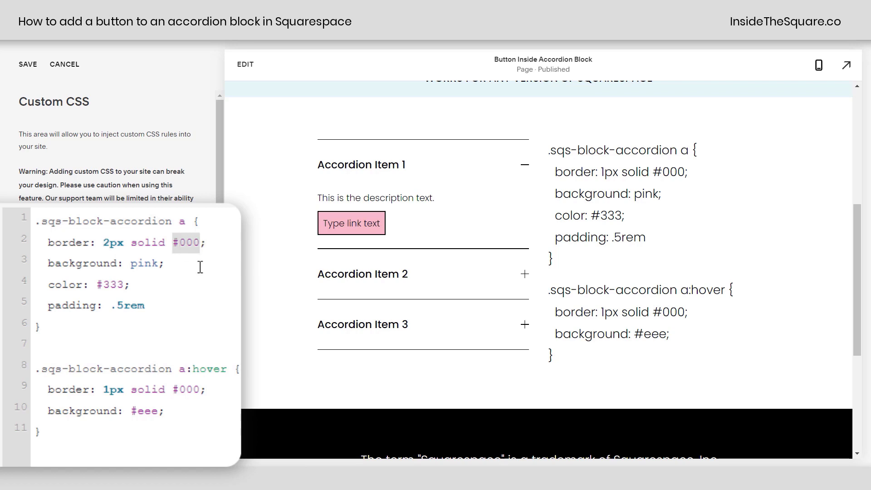
{"action": "type", "text": "red"}
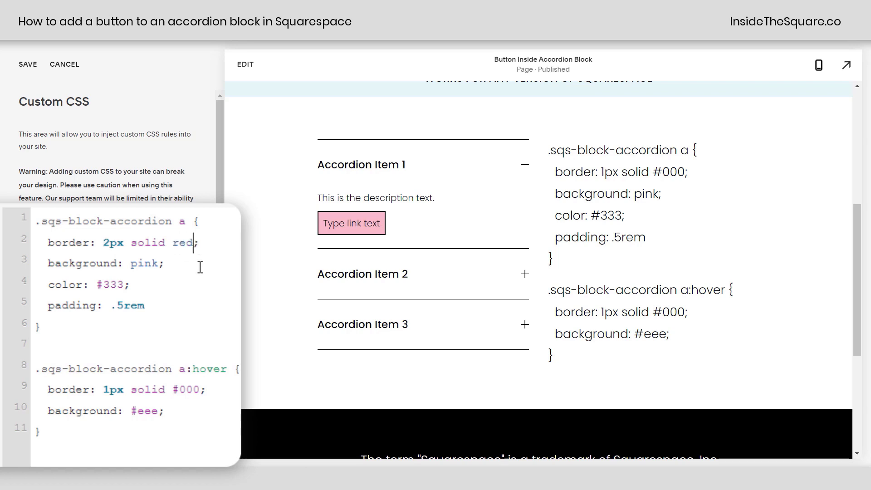
{"action": "key", "text": "BackSpace"}
{"action": "key", "text": "BackSpace"}
{"action": "key", "text": "BackSpace"}
{"action": "type", "text": "purple"}
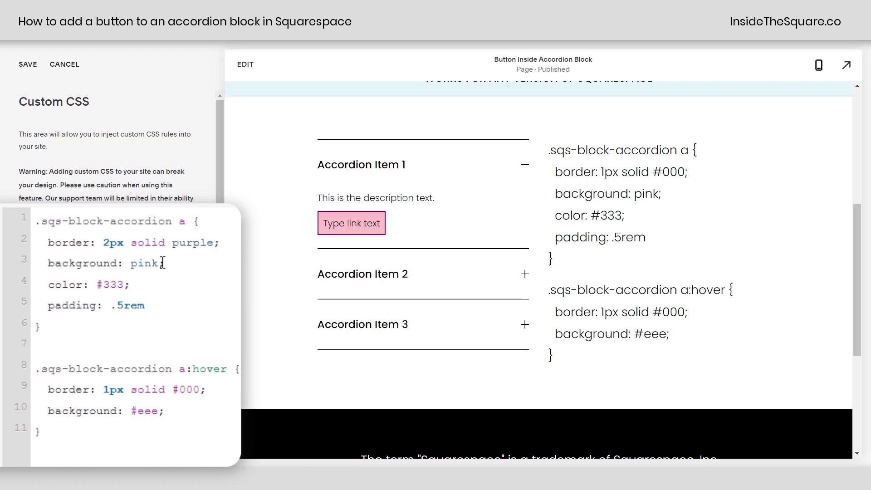
- Replace the pink link background with #e5f5f6
{"action": "left_click_drag", "start_coordinate": [159, 263], "coordinate": [131, 263]}
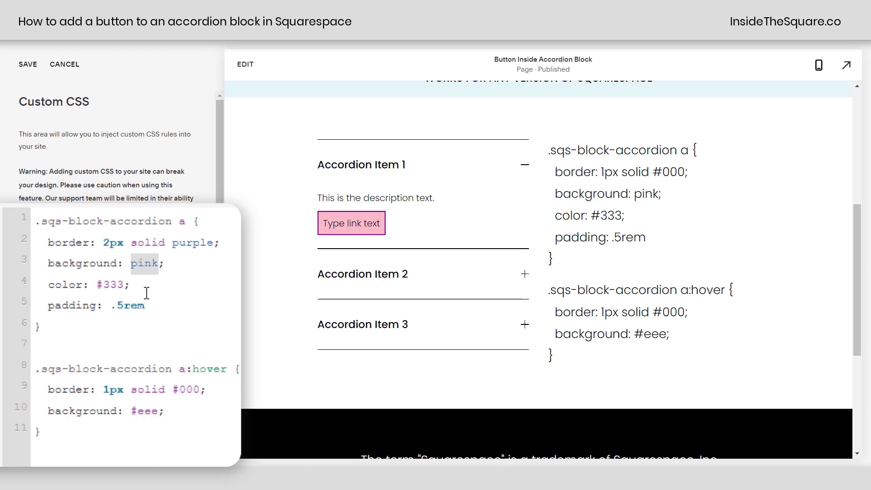
{"action": "type", "text": "#e5f5f6"}
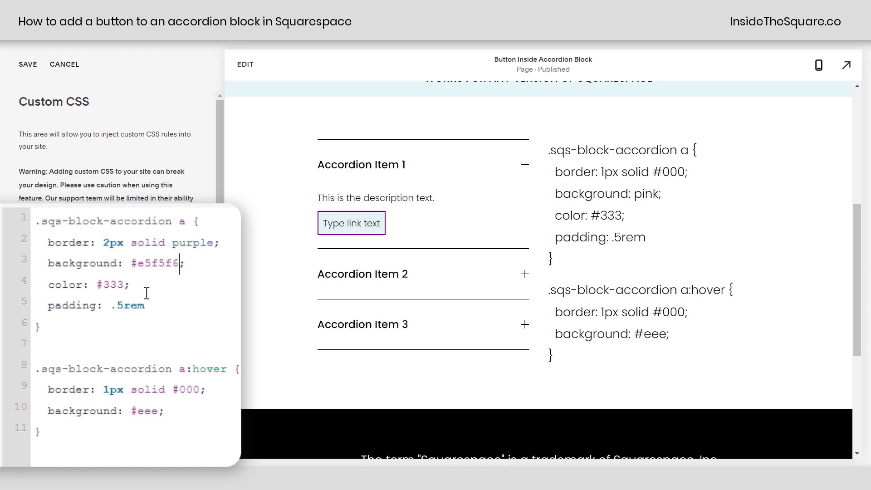
{"action": "left_click_drag", "start_coordinate": [125, 284], "coordinate": [96, 284]}
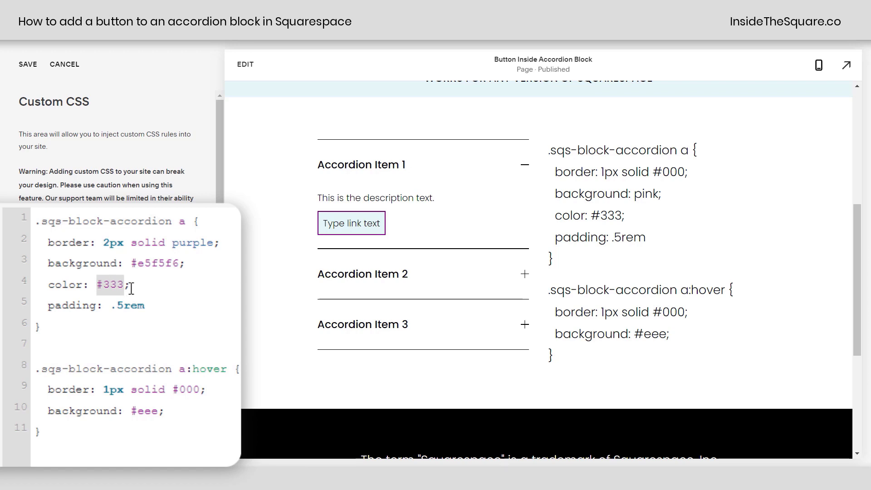
- Replace the .5rem padding value with 5px in the link rule
{"action": "left_click", "coordinate": [146, 306]}
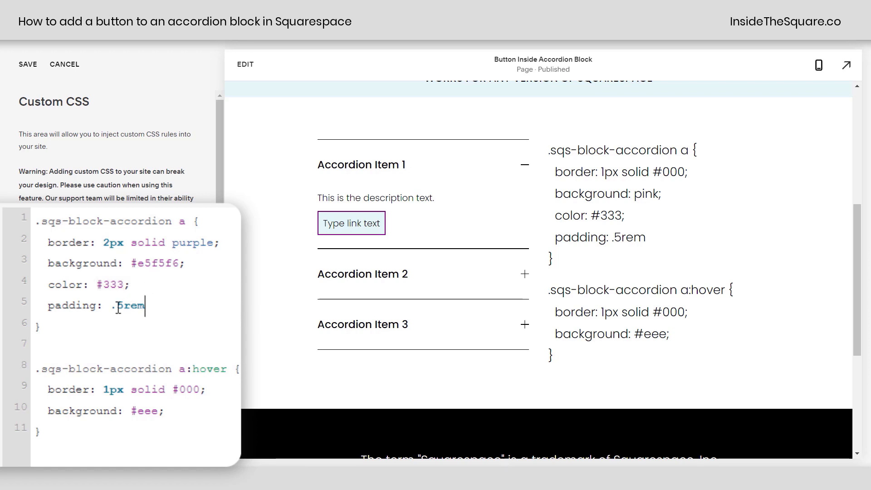
{"action": "left_click_drag", "start_coordinate": [112, 305], "coordinate": [5, 316]}
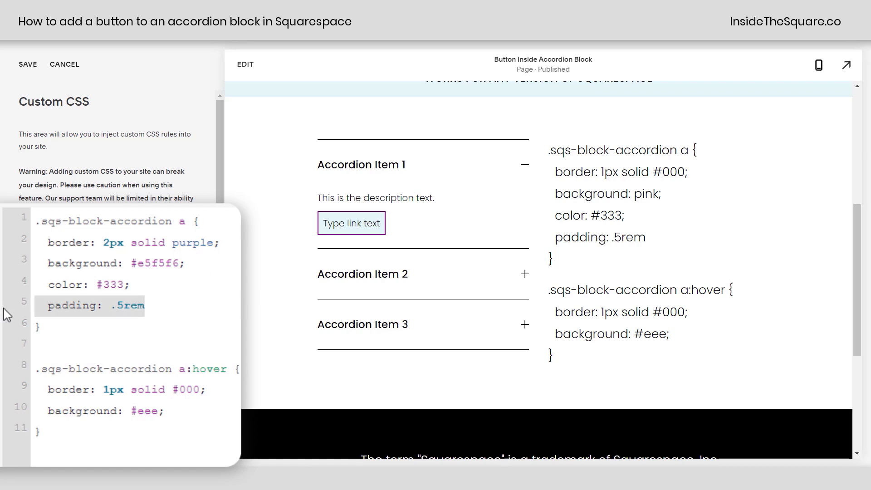
{"action": "key", "text": "BackSpace"}
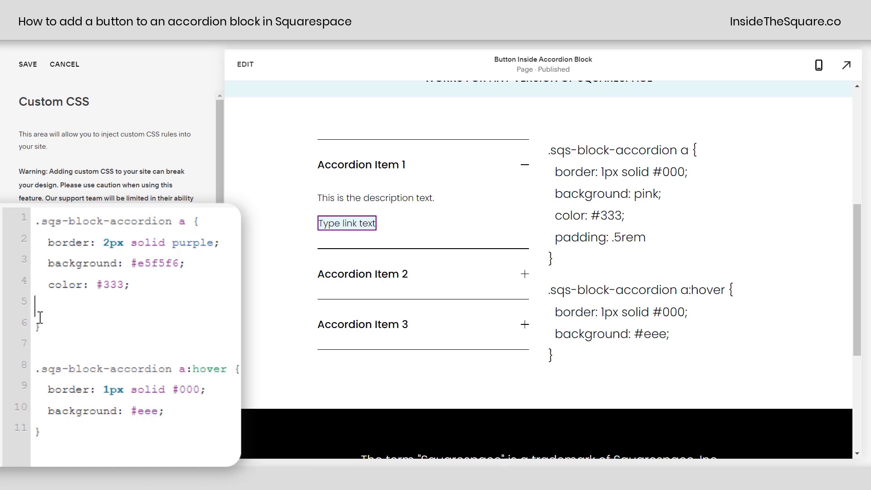
{"action": "key", "text": "ctrl+z"}
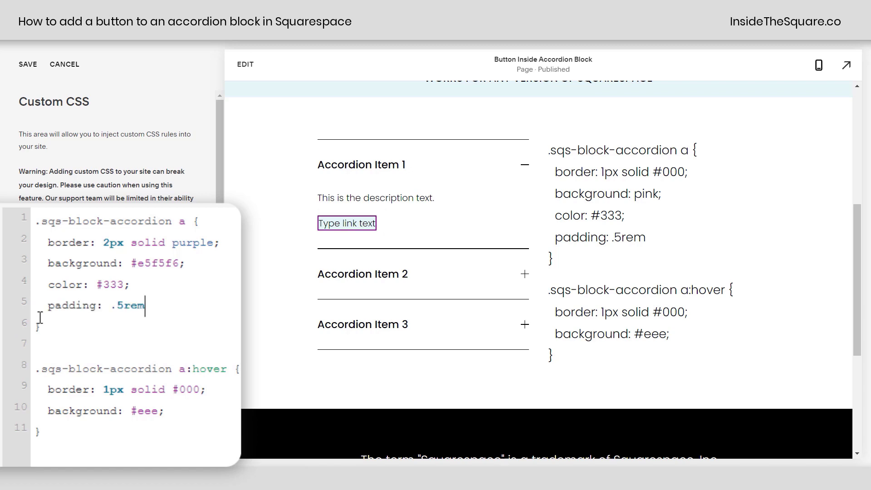
{"action": "left_click_drag", "start_coordinate": [145, 304], "coordinate": [115, 299]}
{"action": "type", "text": ".5px"}
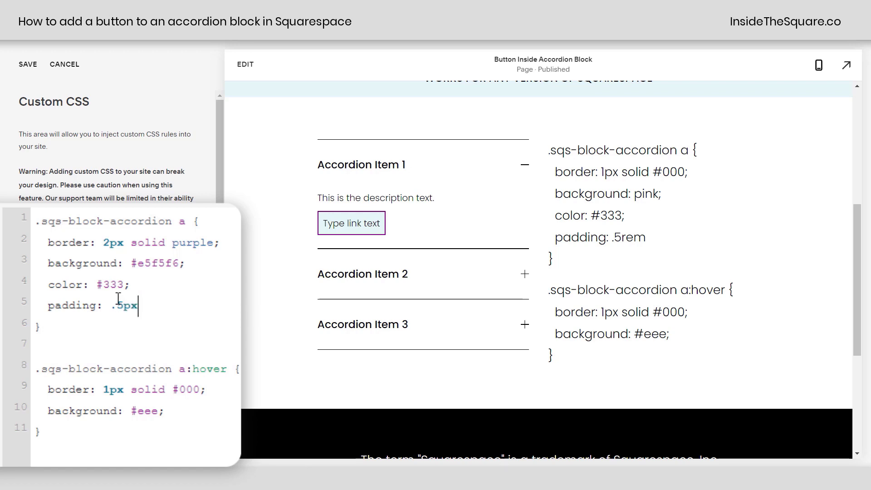
{"action": "key", "text": "BackSpace"}
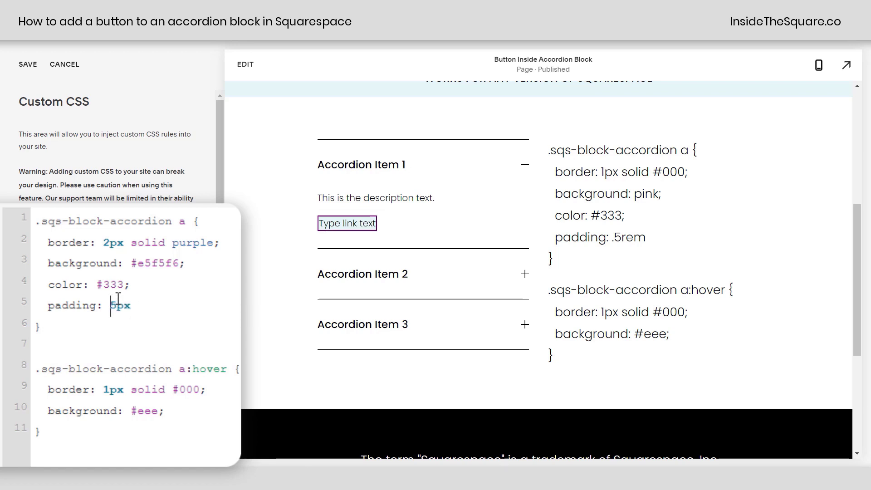
{"action": "double_click", "coordinate": [141, 303]}
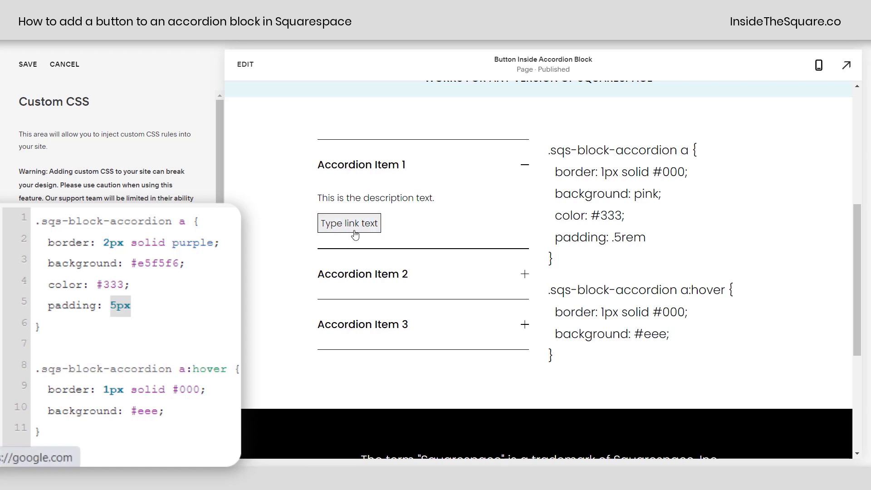
- In the a:hover rule, change the border width to 2px and the background from #eee to pink
{"action": "double_click", "coordinate": [113, 244]}
{"action": "left_click", "coordinate": [107, 426]}
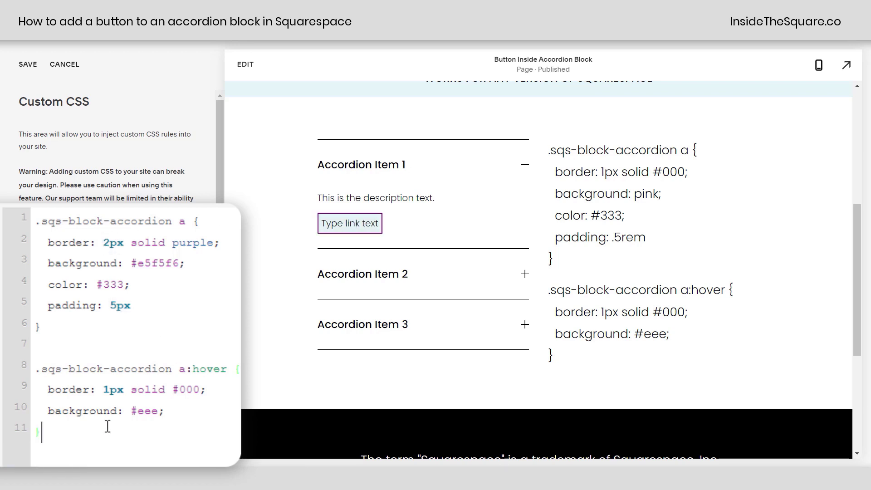
{"action": "left_click_drag", "start_coordinate": [108, 427], "coordinate": [24, 368]}
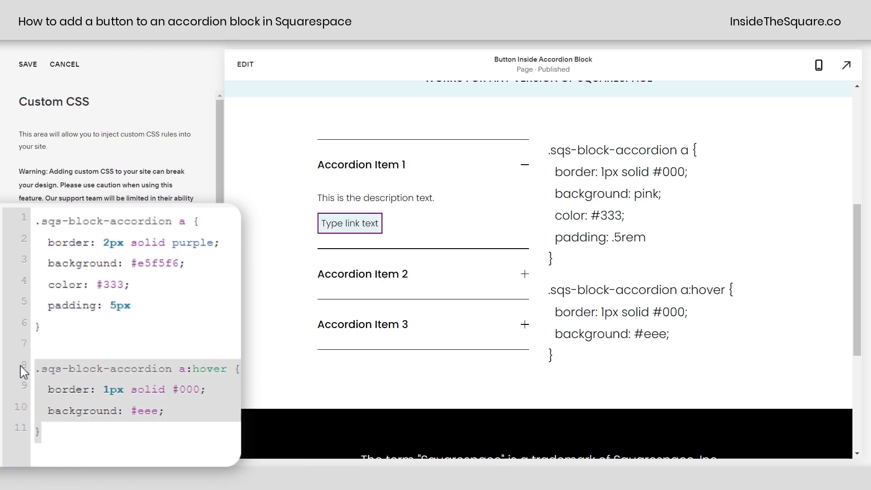
{"action": "left_click", "coordinate": [120, 389]}
{"action": "left_click_drag", "start_coordinate": [111, 389], "coordinate": [104, 389]}
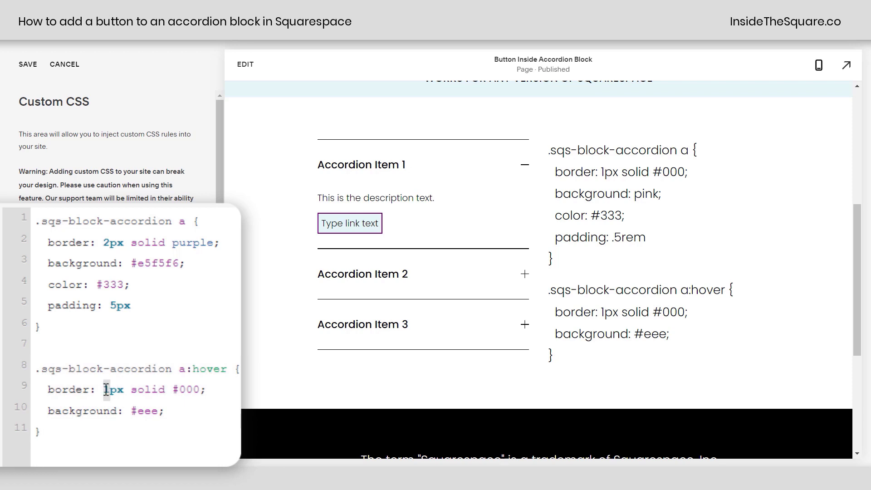
{"action": "type", "text": "2"}
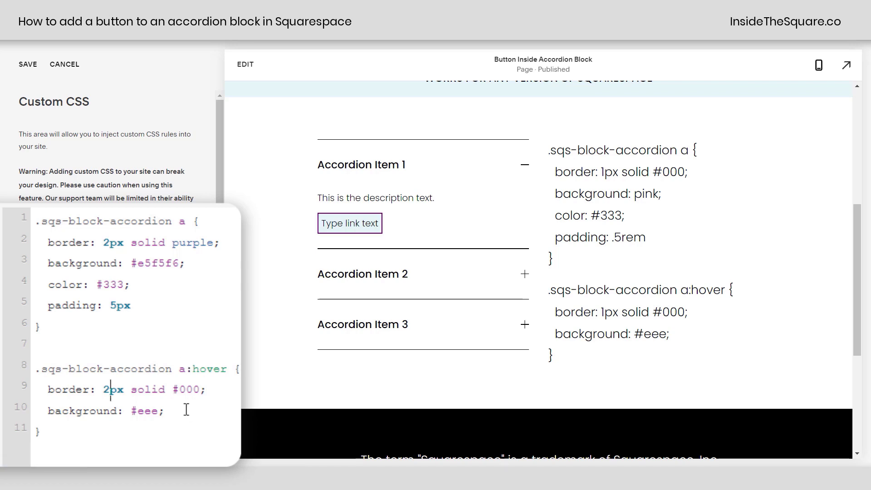
{"action": "left_click_drag", "start_coordinate": [203, 389], "coordinate": [132, 411]}
{"action": "left_click", "coordinate": [158, 411]}
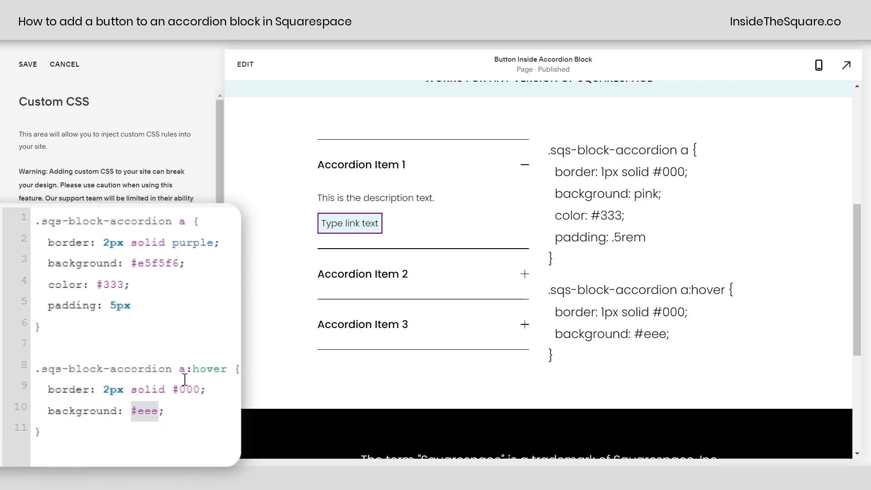
{"action": "type", "text": "pink"}
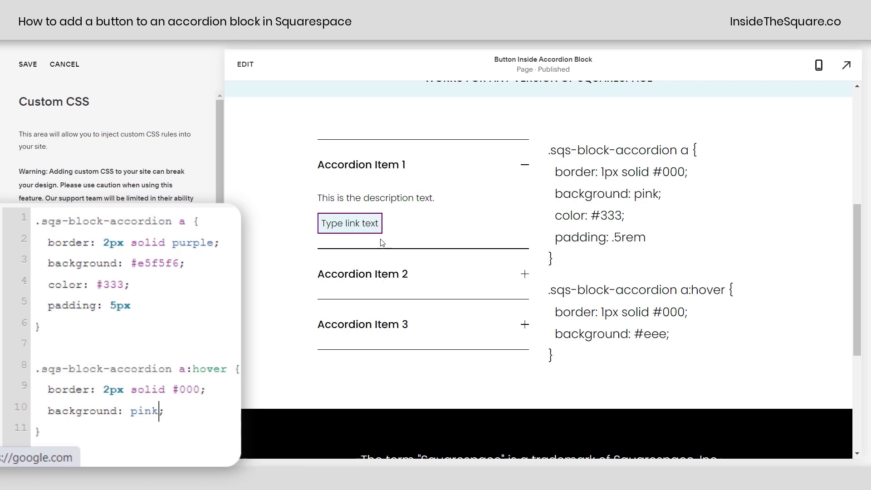
{"action": "left_click", "coordinate": [234, 243]}
{"action": "left_click_drag", "start_coordinate": [220, 242], "coordinate": [27, 249]}
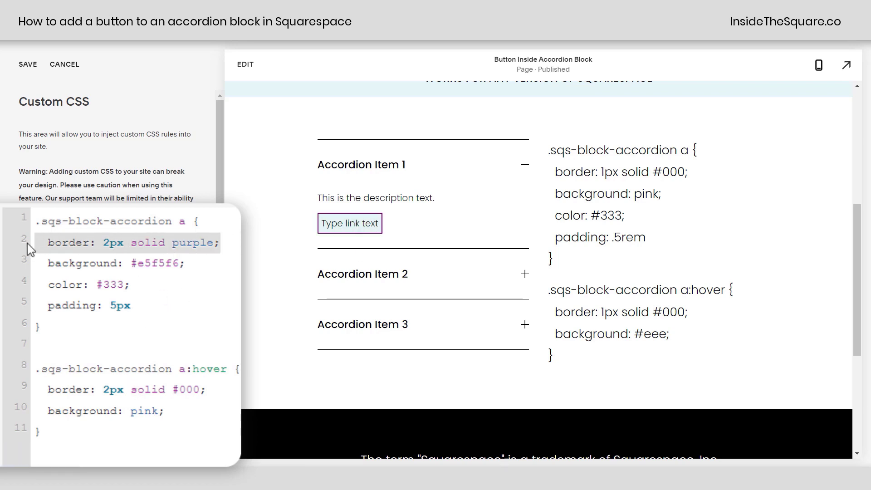
{"action": "left_click", "coordinate": [117, 246]}
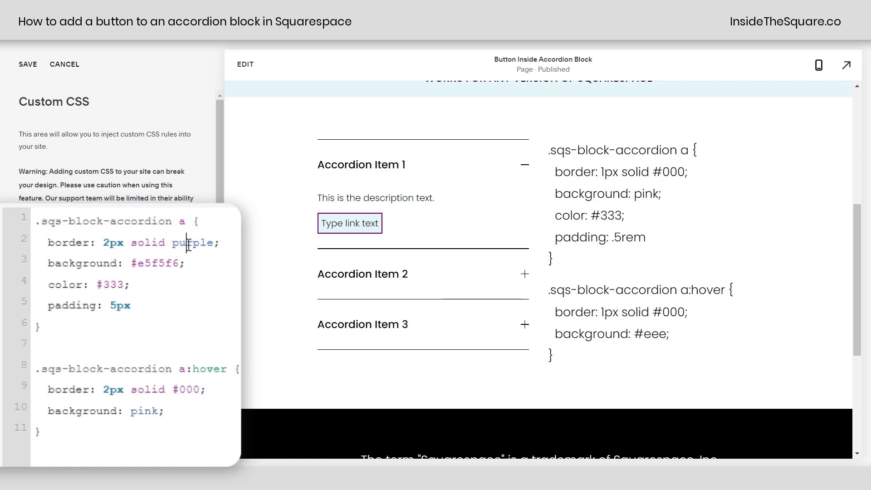
{"action": "left_click_drag", "start_coordinate": [202, 268], "coordinate": [4, 267]}
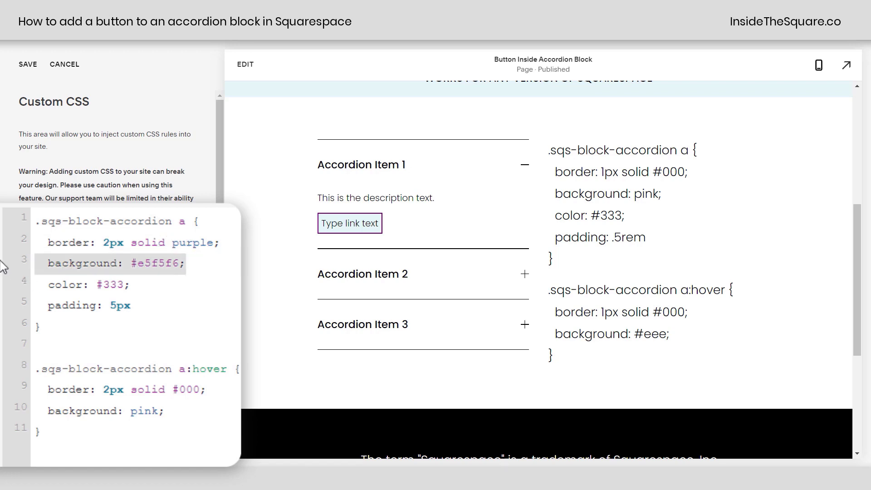
{"action": "left_click_drag", "start_coordinate": [139, 285], "coordinate": [20, 297]}
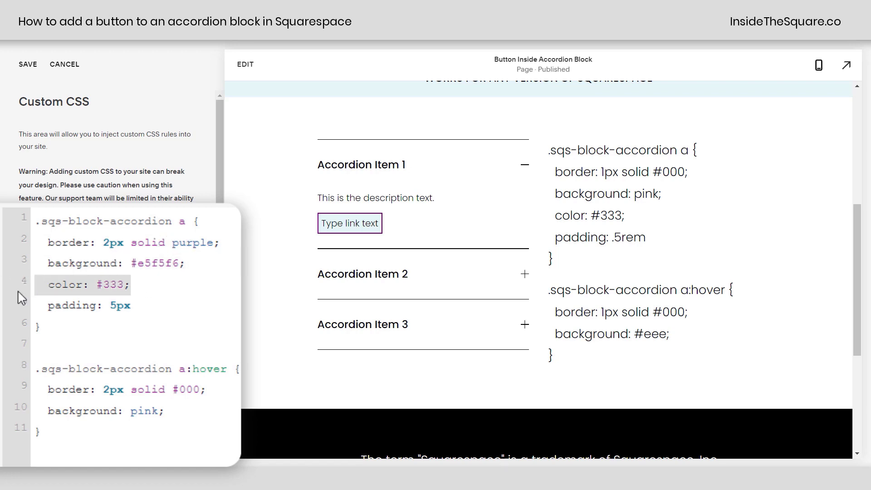
{"action": "left_click_drag", "start_coordinate": [145, 305], "coordinate": [25, 309]}
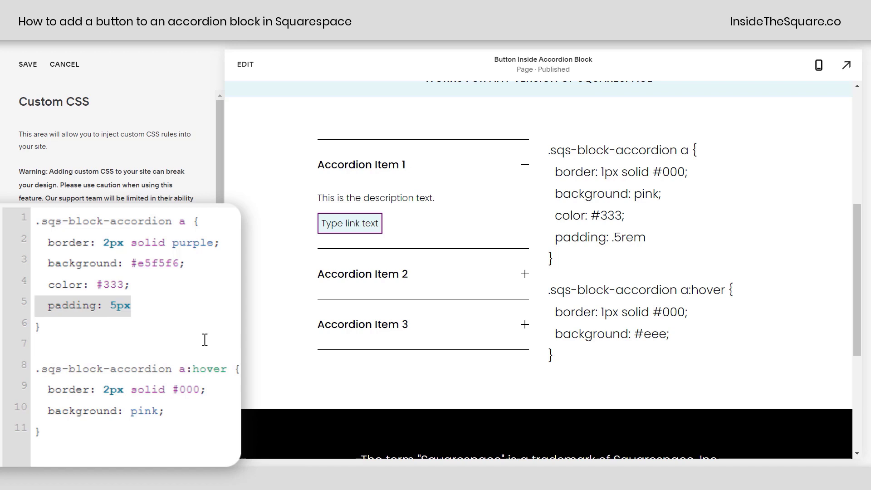
{"action": "left_click", "coordinate": [206, 404]}
{"action": "scroll", "coordinate": [220, 383], "scroll_direction": "down", "scroll_amount": 1}
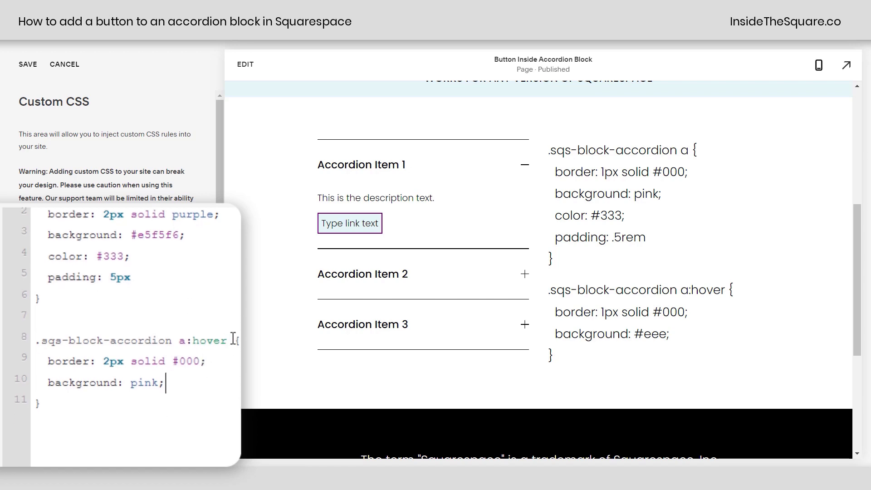
{"action": "left_click_drag", "start_coordinate": [234, 340], "coordinate": [50, 332]}
{"action": "left_click", "coordinate": [165, 385]}
{"action": "left_click_drag", "start_coordinate": [166, 385], "coordinate": [14, 368]}
{"action": "left_click", "coordinate": [212, 361]}
{"action": "left_click_drag", "start_coordinate": [212, 361], "coordinate": [6, 369]}
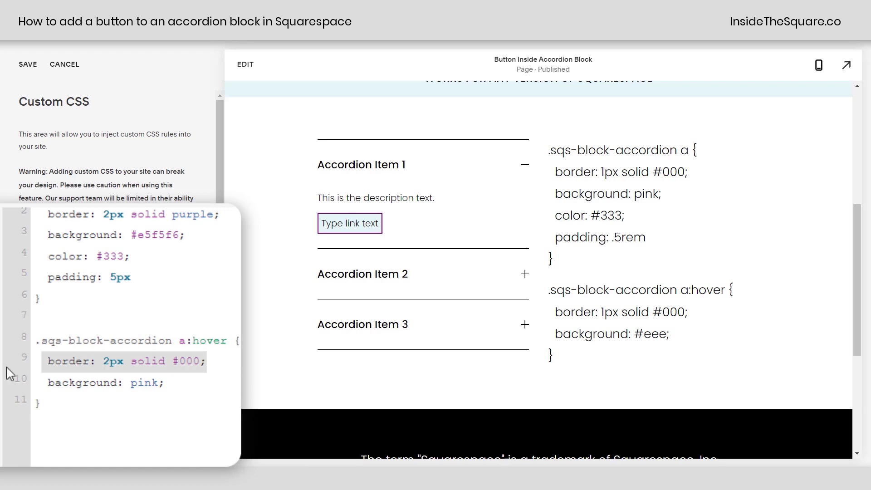
{"action": "left_click", "coordinate": [110, 361]}
{"action": "left_click", "coordinate": [203, 362]}
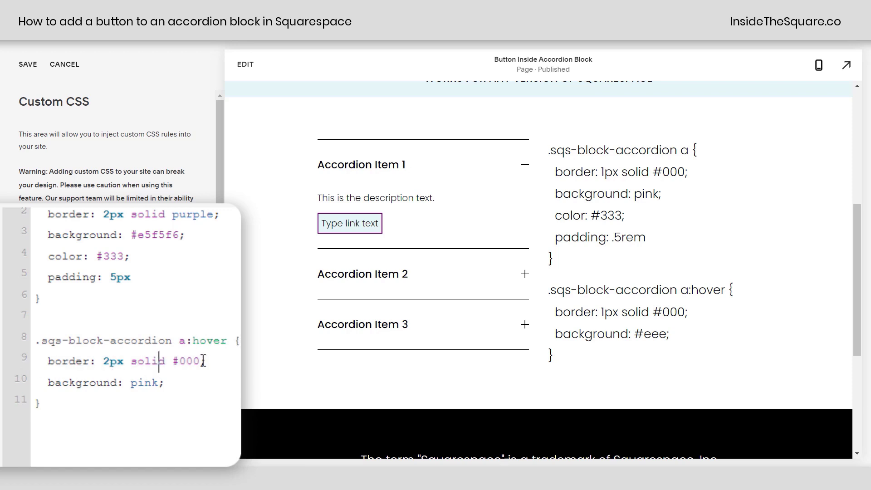
{"action": "key", "text": "Left"}
{"action": "key", "text": "Left"}
{"action": "left_click_drag", "start_coordinate": [199, 367], "coordinate": [128, 382]}
{"action": "left_click", "coordinate": [163, 382]}
{"action": "left_click", "coordinate": [211, 403]}
- Save the Custom CSS with the light-blue button and pink hover rules
{"action": "left_click", "coordinate": [27, 64]}
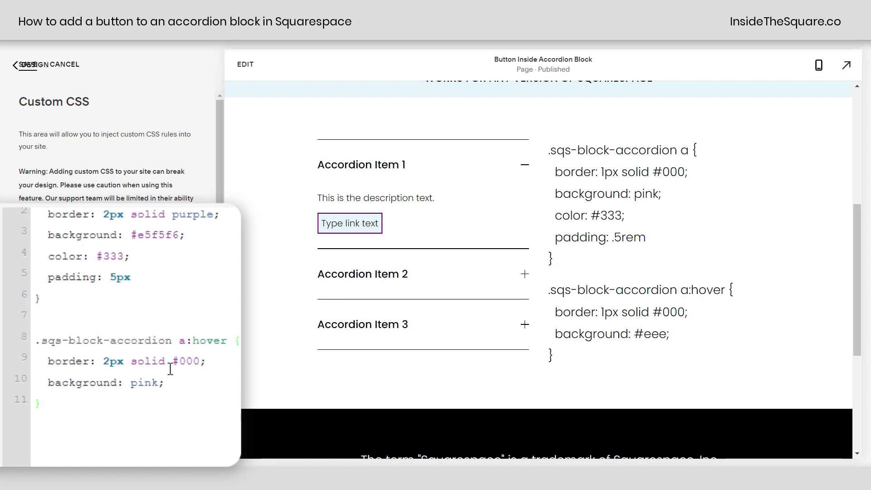